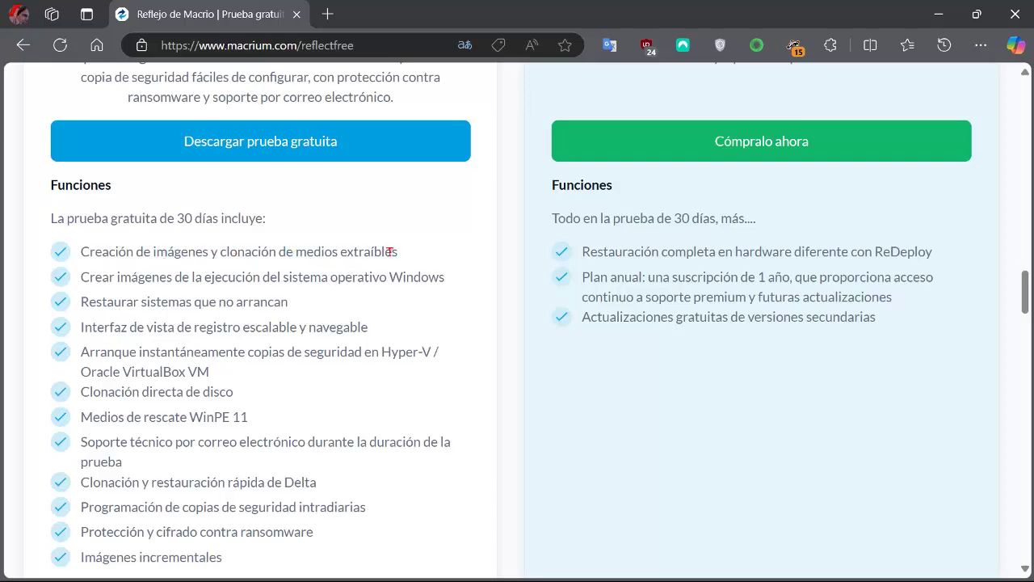
Request the 64-bit download of the Reflect X Home free trial
scroll(389, 251, up, 3)
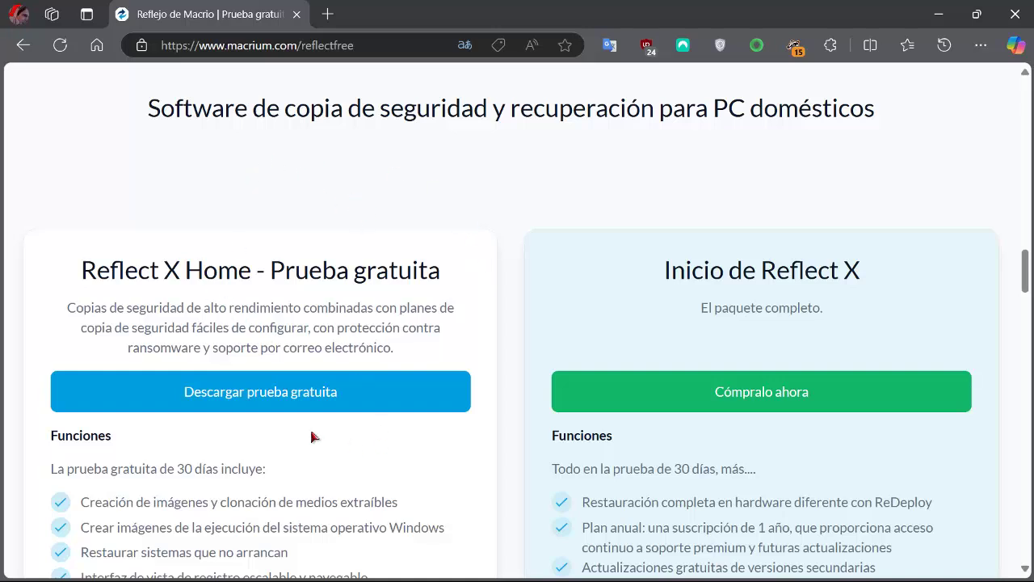
click(260, 394)
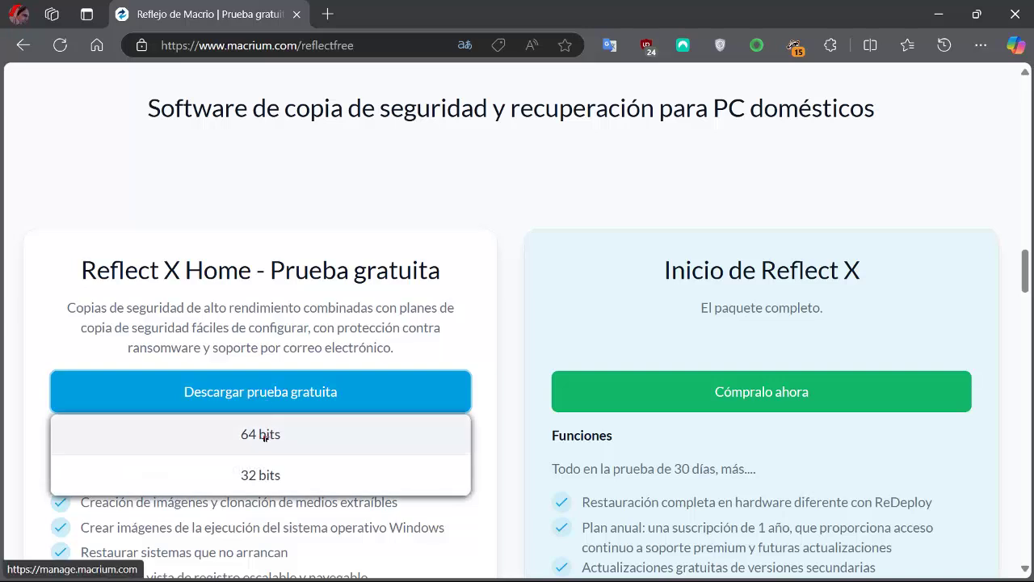
click(264, 436)
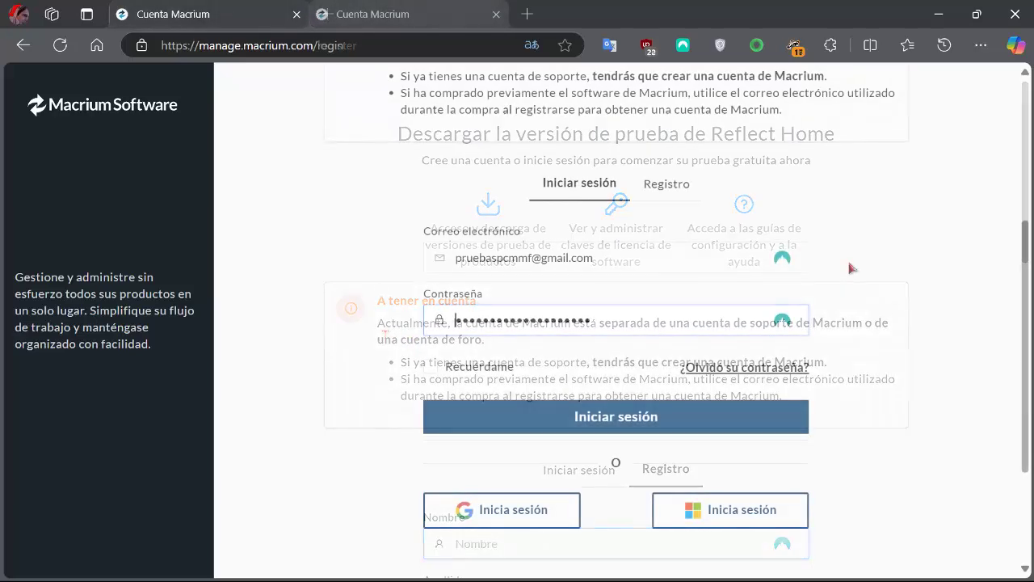
Sign in to the Macrium account with the prefilled credentials to get the Reflect Home trial
scroll(848, 256, up, 3)
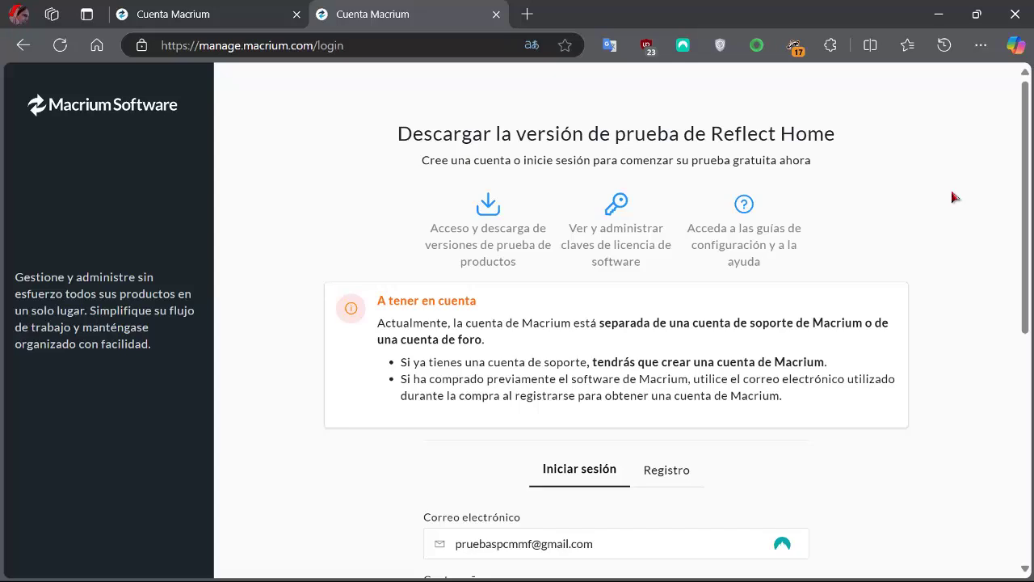
scroll(945, 190, down, 3)
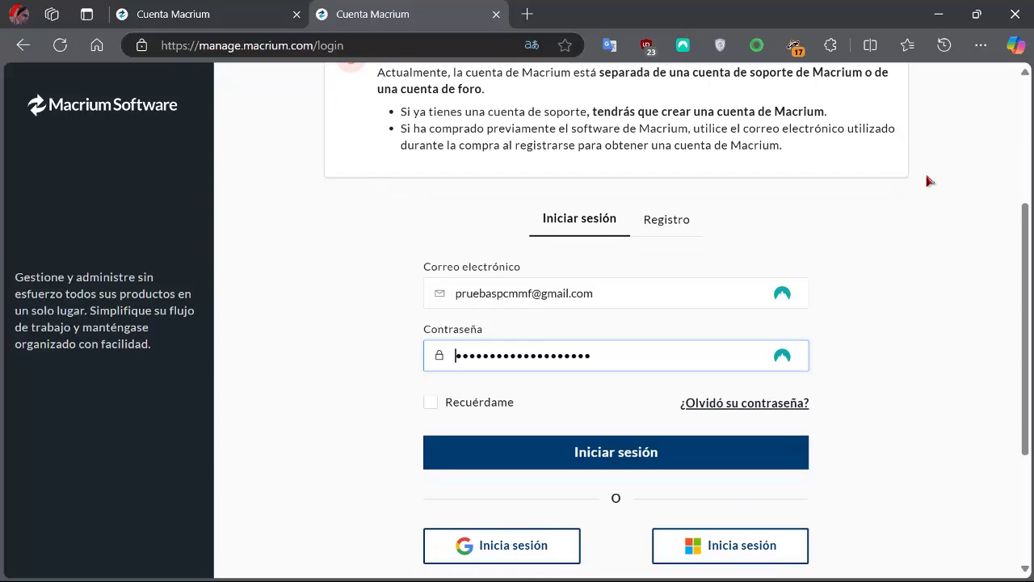
click(595, 454)
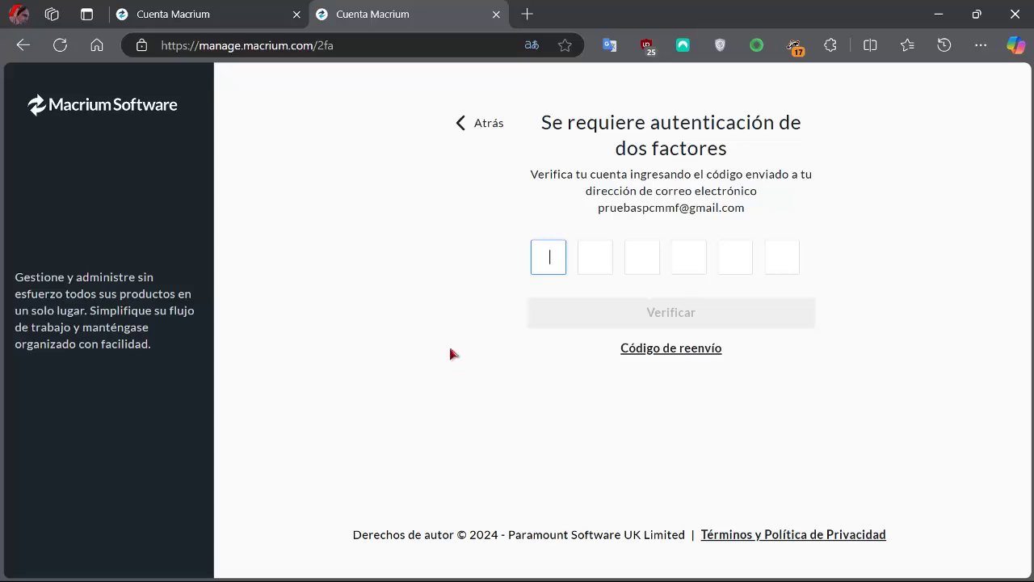
mouse_move(484, 570)
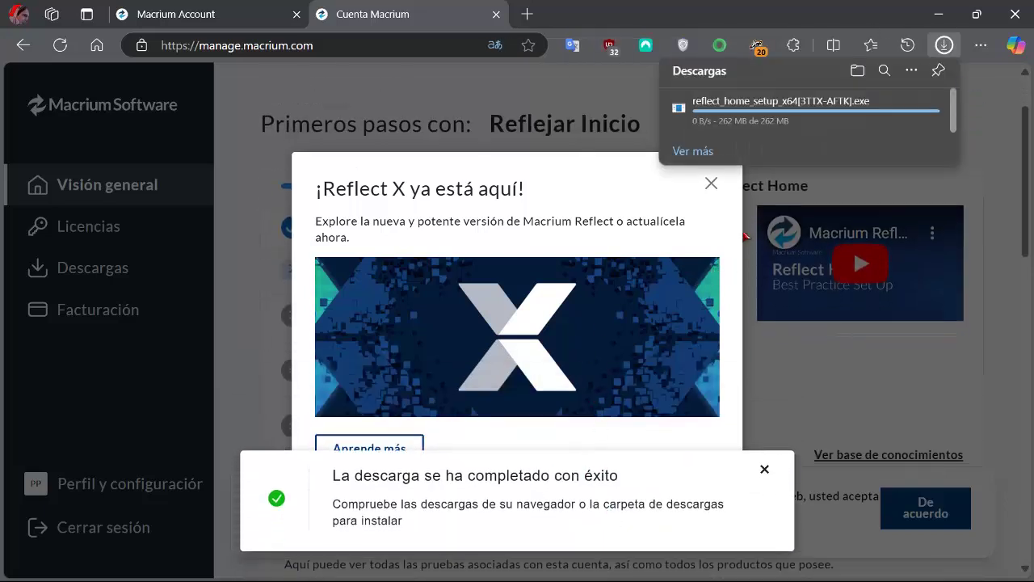
Dismiss the Reflect X promotion and download notice, and run the downloaded Reflect Home x64 installer from its folder
click(710, 184)
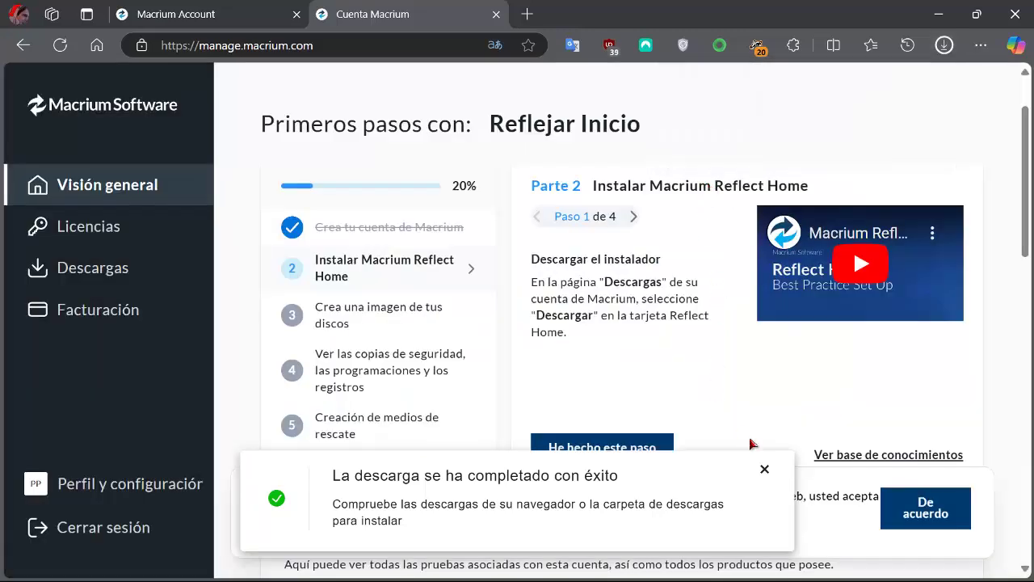
click(765, 469)
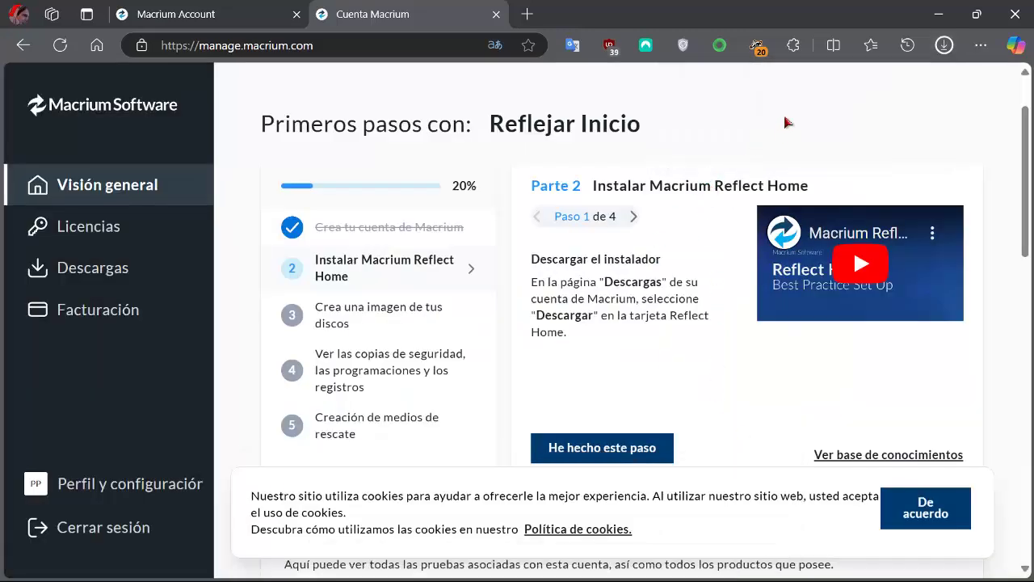
click(945, 46)
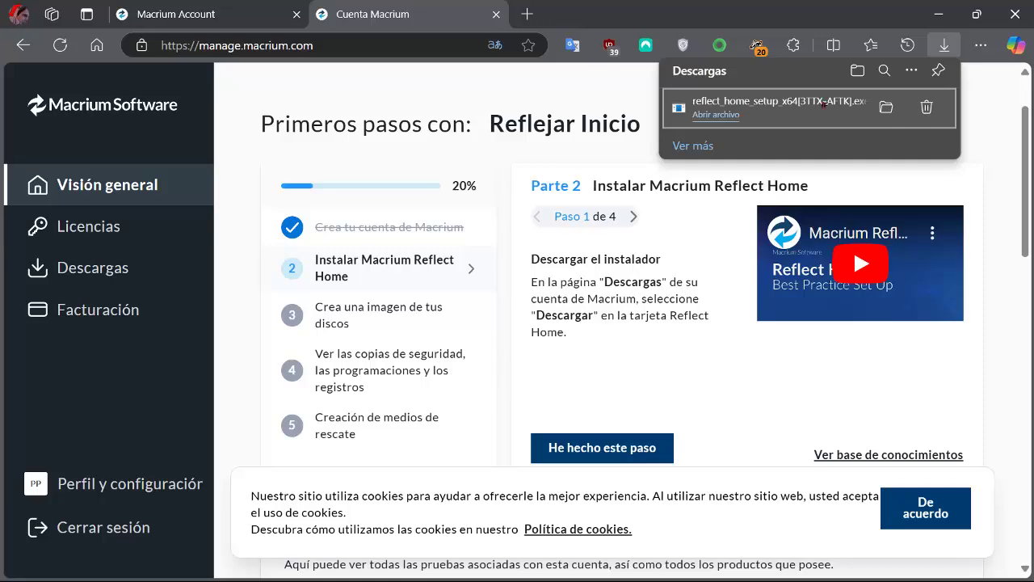
click(886, 107)
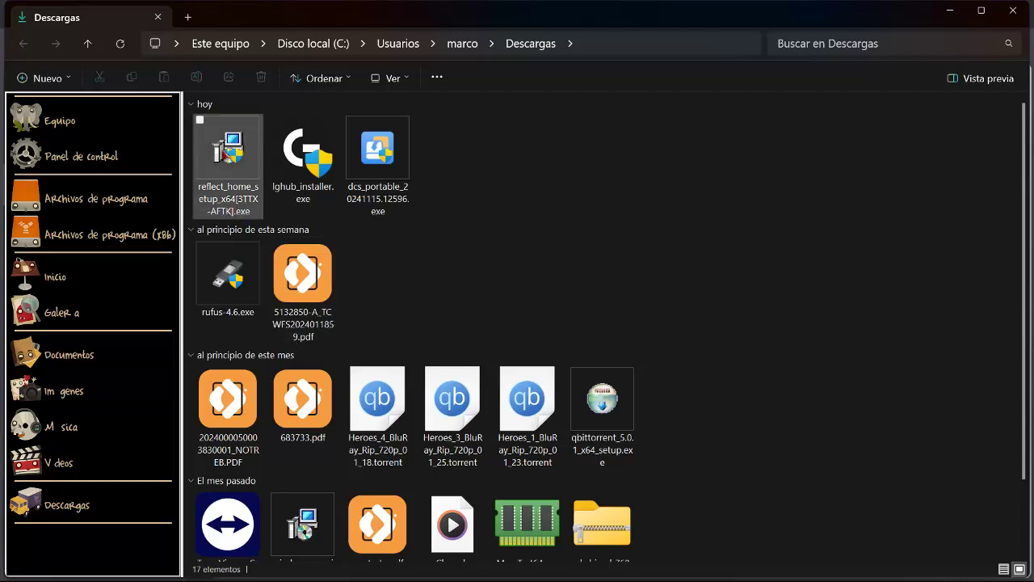
double_click(225, 151)
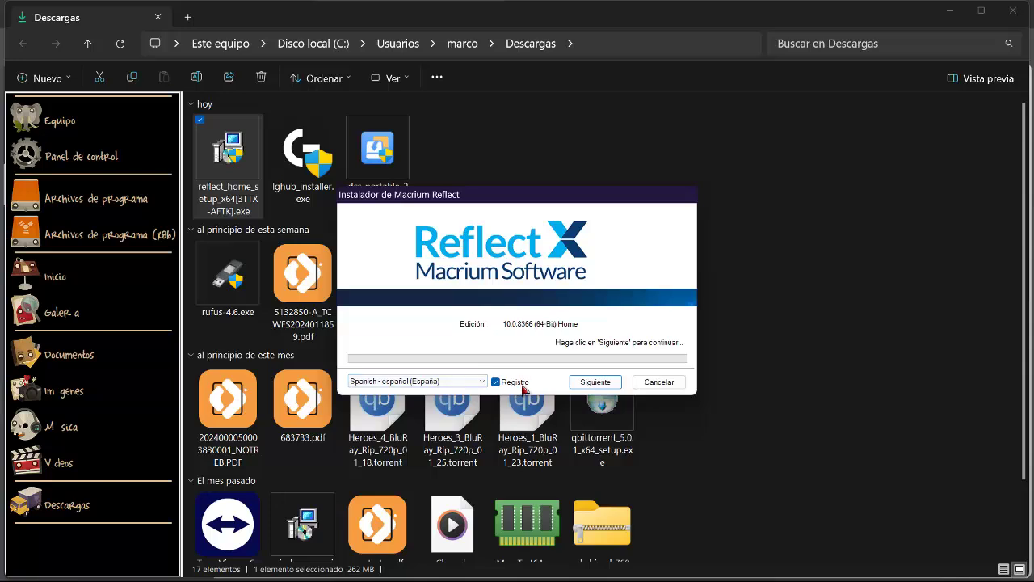
Start the Macrium Reflect Home setup in Spanish with registration enabled and accept the licence agreement
click(598, 385)
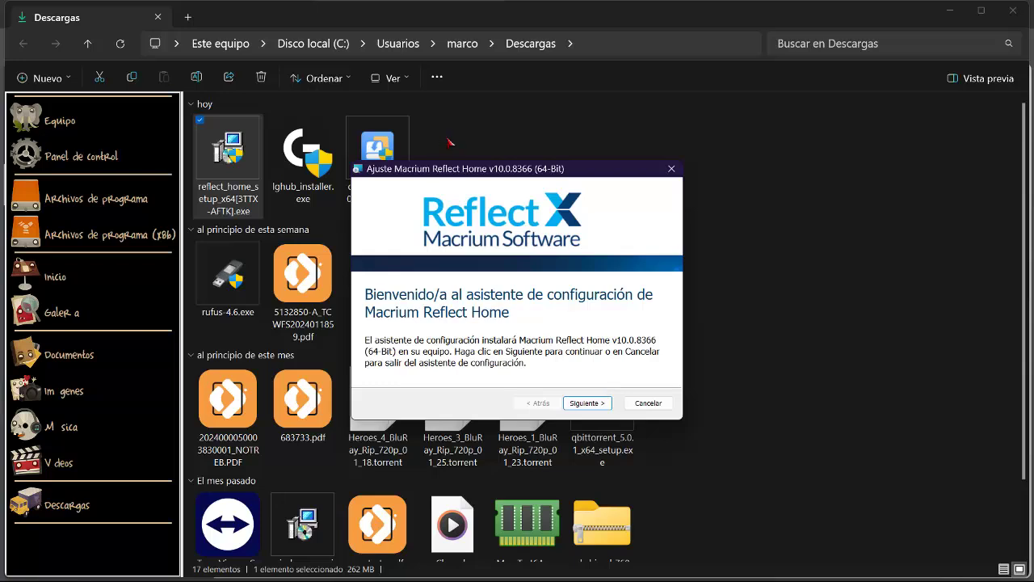
click(587, 402)
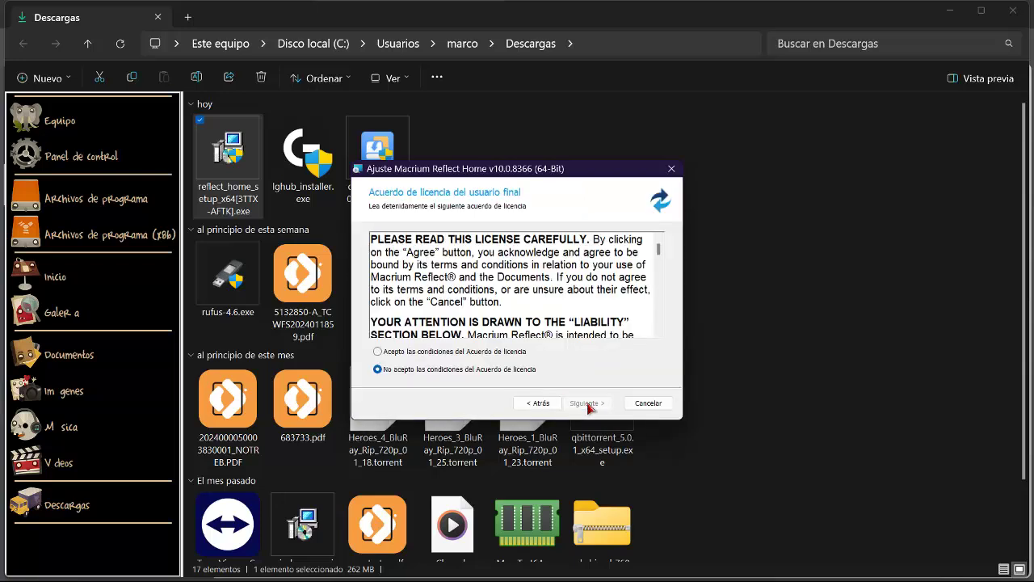
click(377, 351)
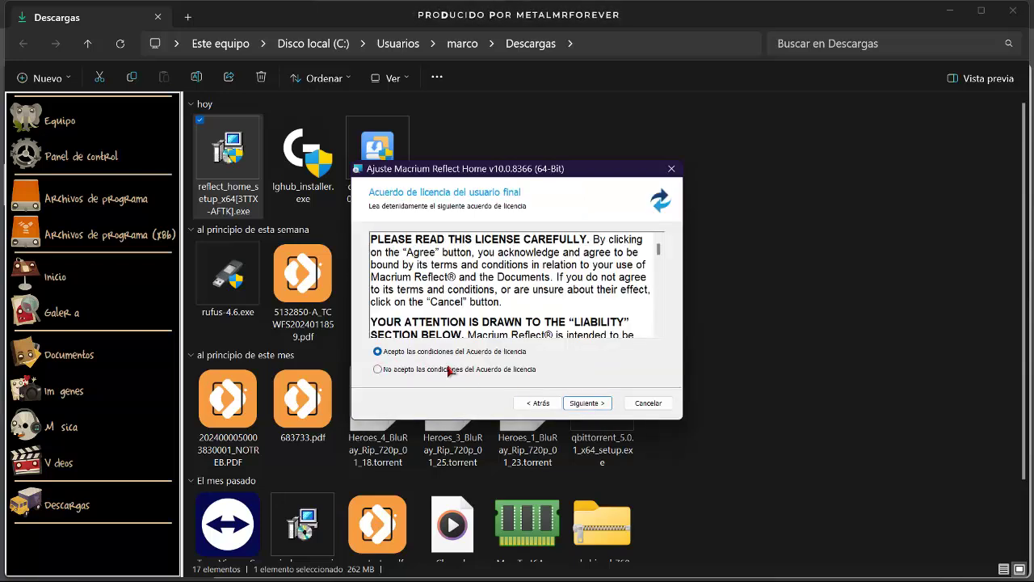
click(597, 407)
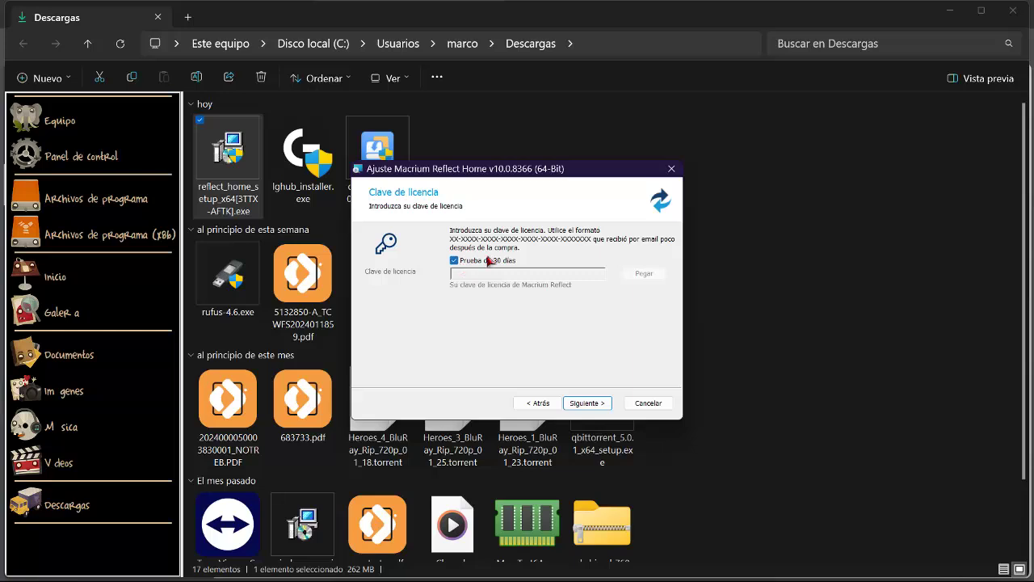
Continue with the 30-day trial licence and register using the account's e-mail address and the prefilled registration code
click(586, 406)
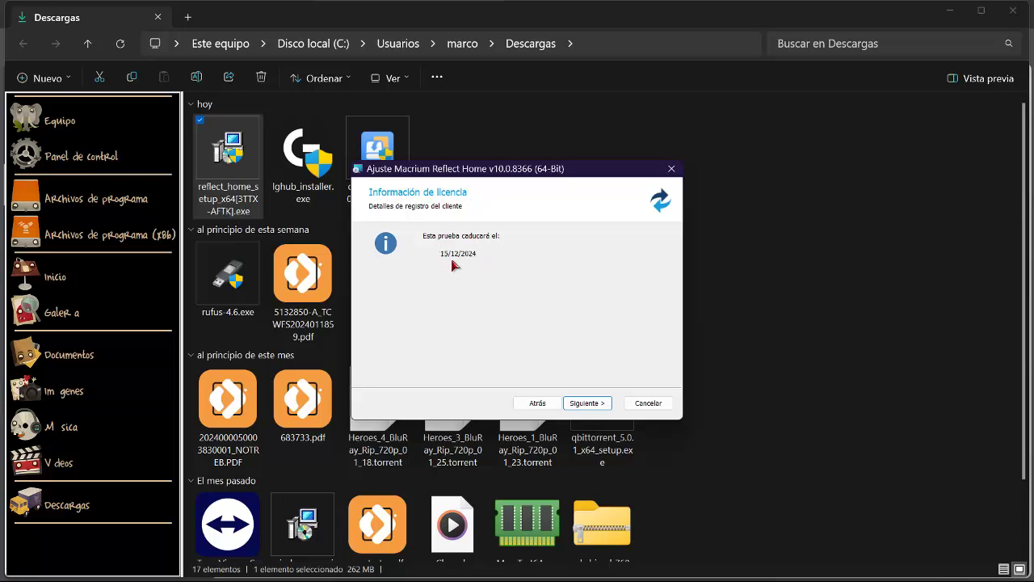
click(589, 407)
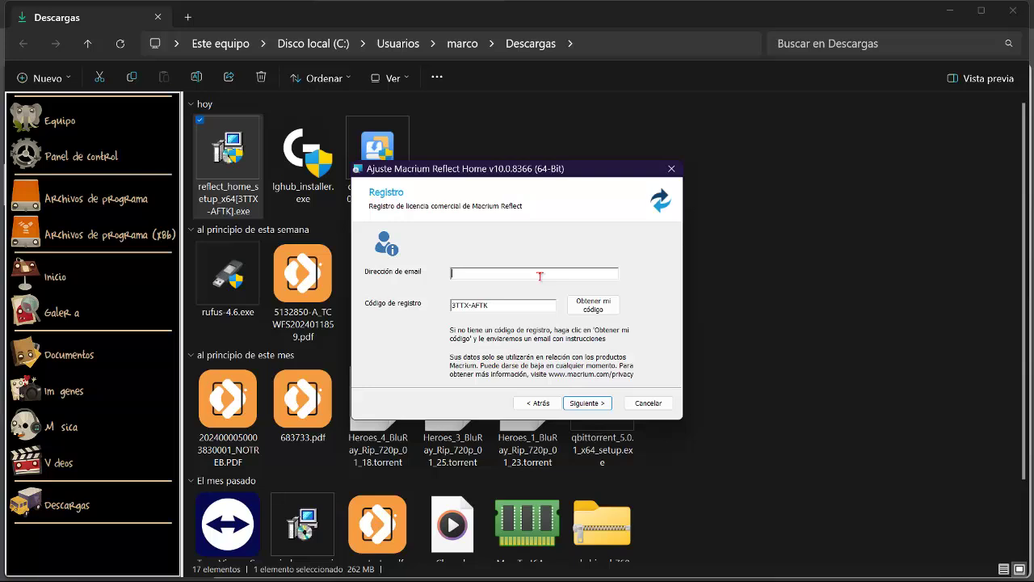
click(587, 405)
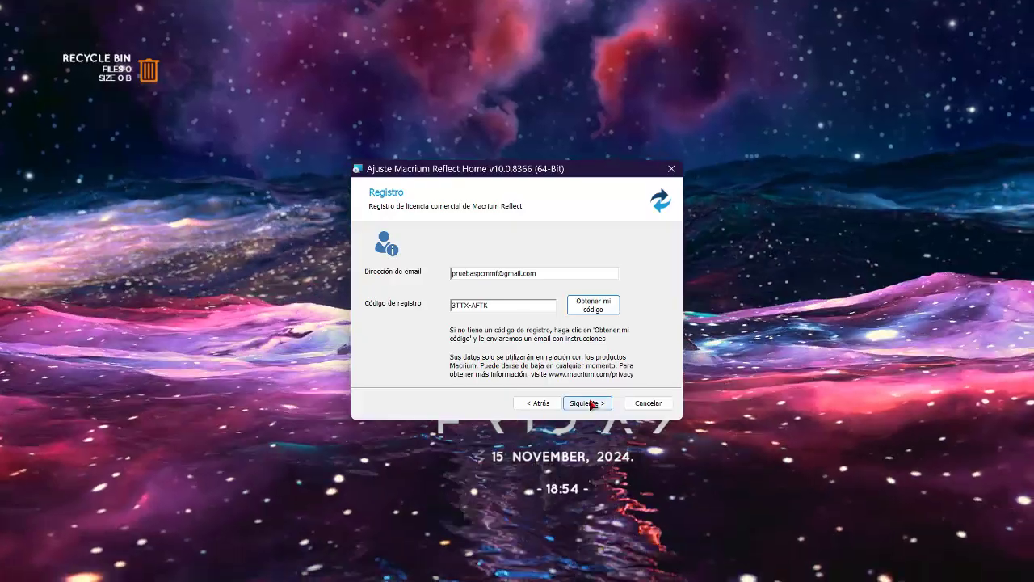
click(589, 403)
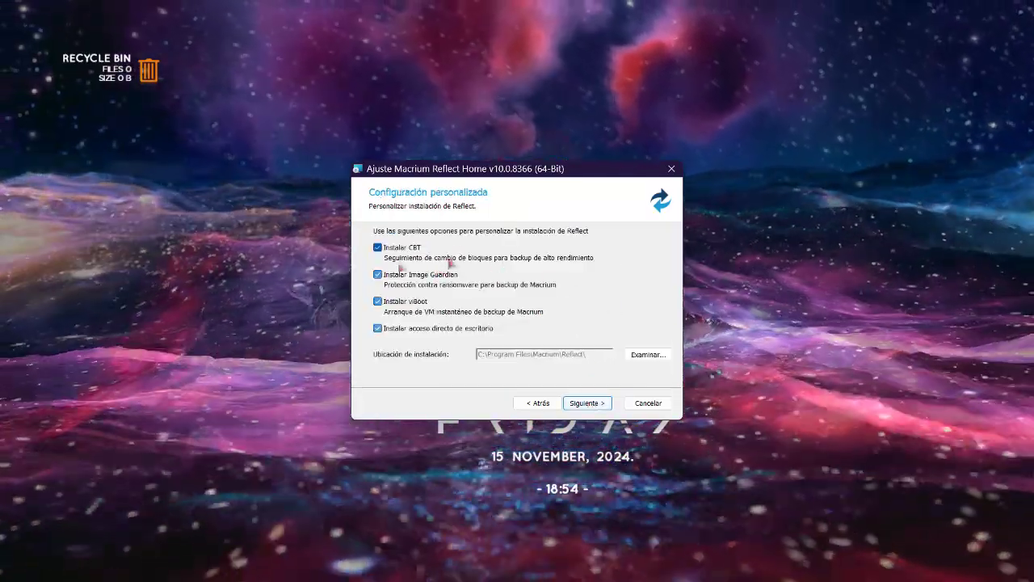
Exclude CBT, Image Guardian, viBoot and the desktop shortcut from the installation, keeping the default install location
click(377, 273)
click(377, 300)
click(378, 327)
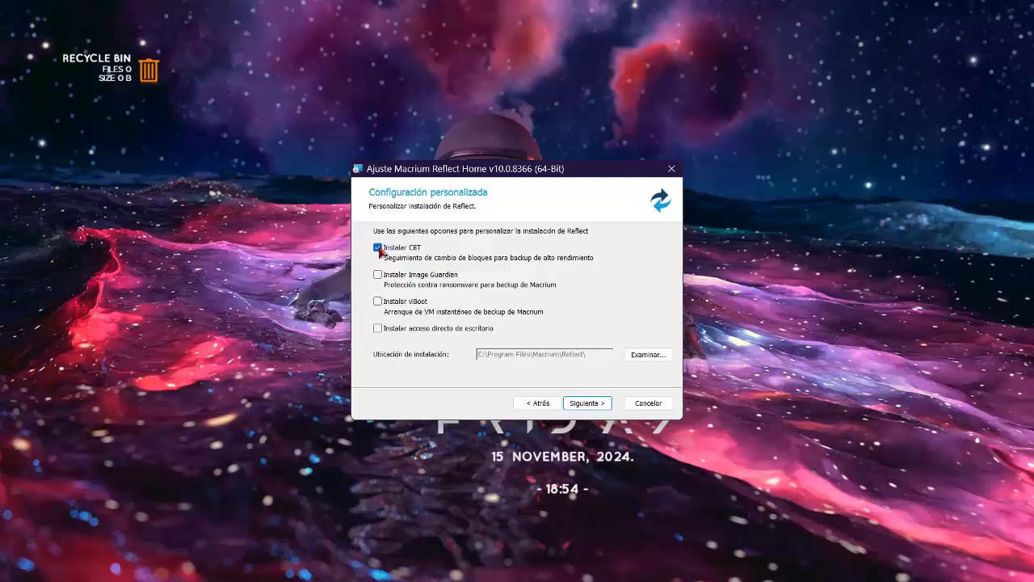
click(378, 248)
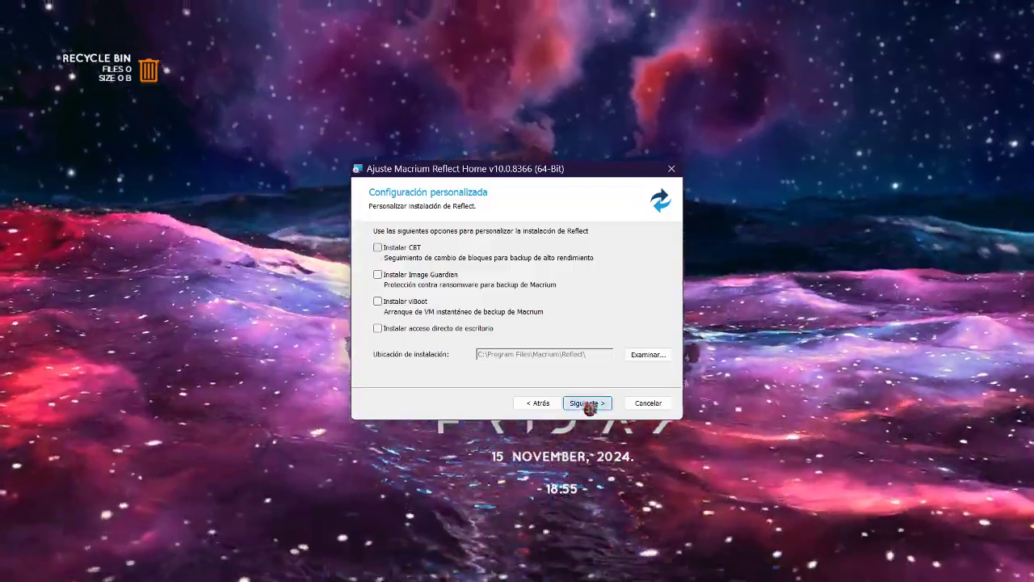
click(588, 404)
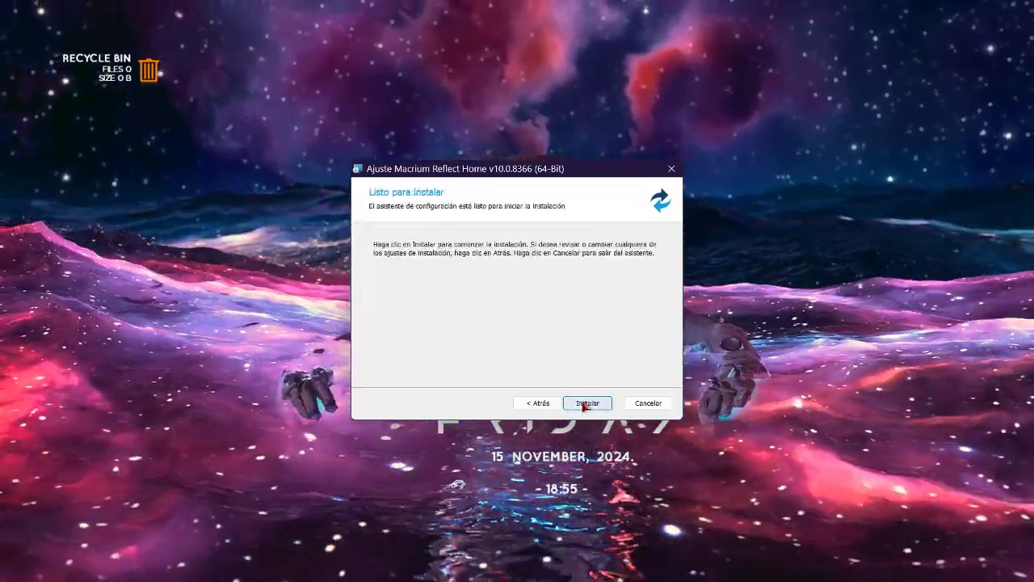
Install Macrium Reflect Home, finish the setup so the program launches, and dismiss the installation monitor report
click(586, 403)
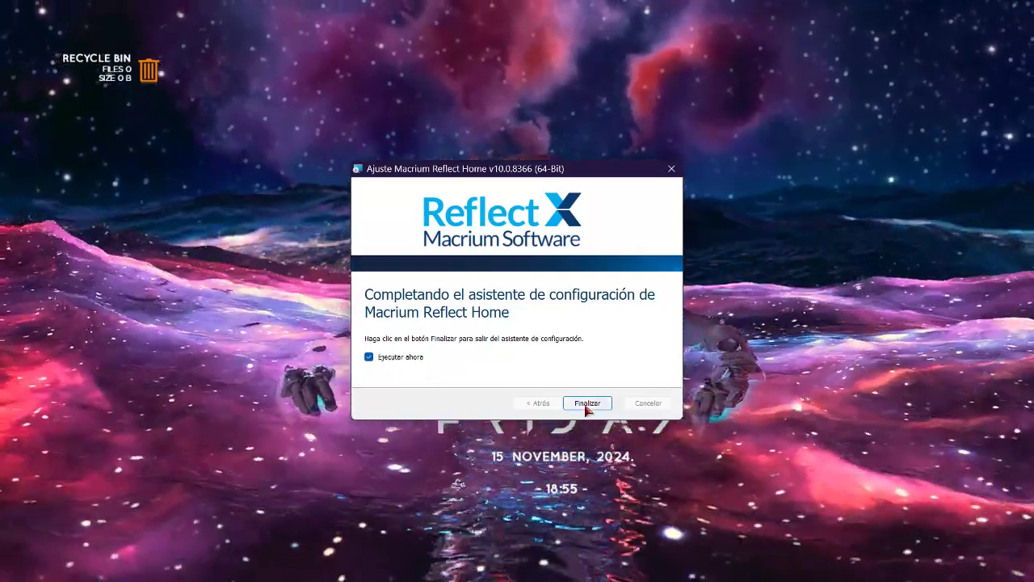
click(587, 403)
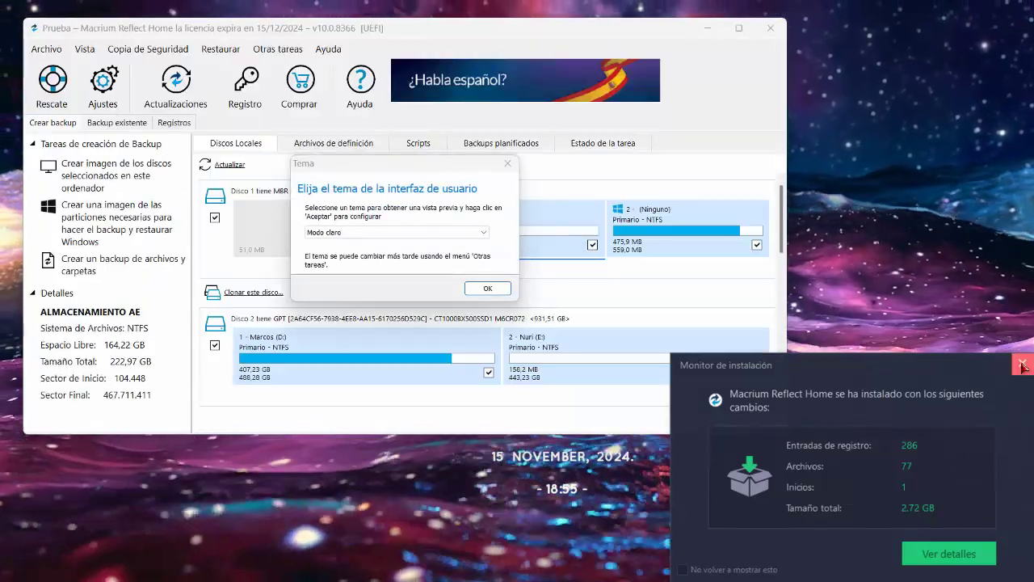
click(1022, 366)
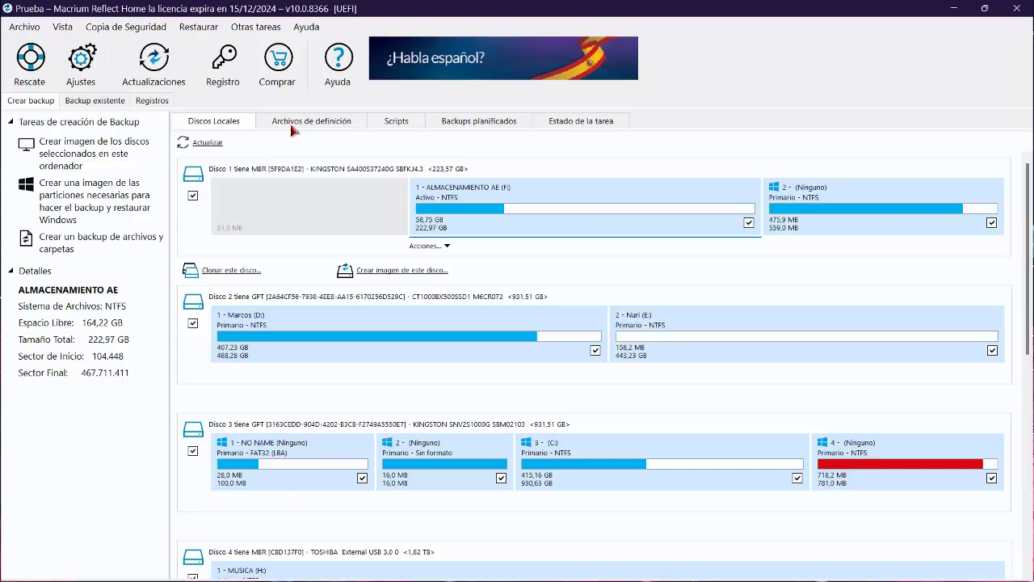
Examine the list of local disks to identify the connected drives and their partitions
scroll(361, 230, down, 4)
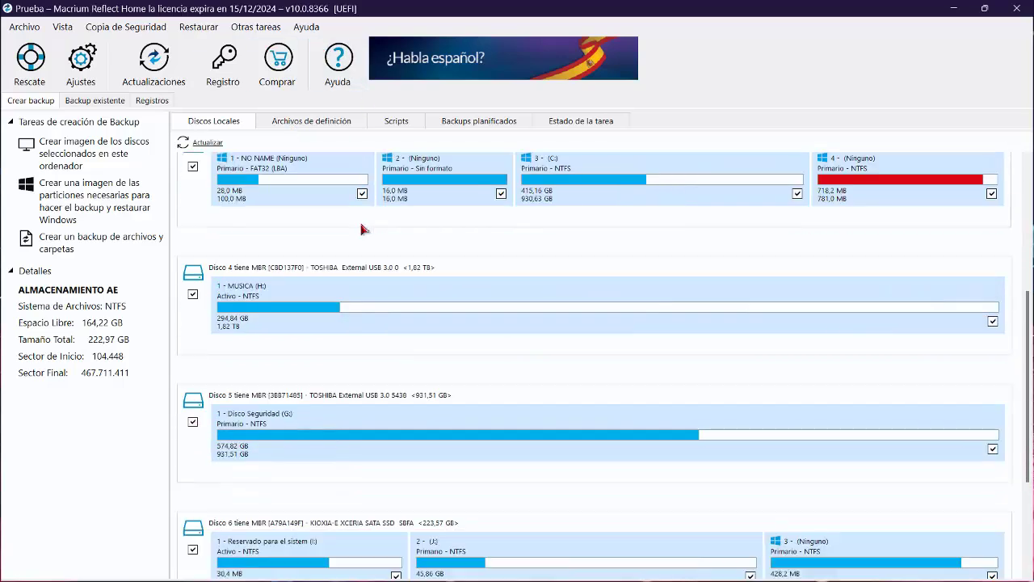
scroll(360, 218, down, 1)
scroll(358, 208, up, 1)
scroll(357, 198, down, 1)
scroll(355, 191, up, 1)
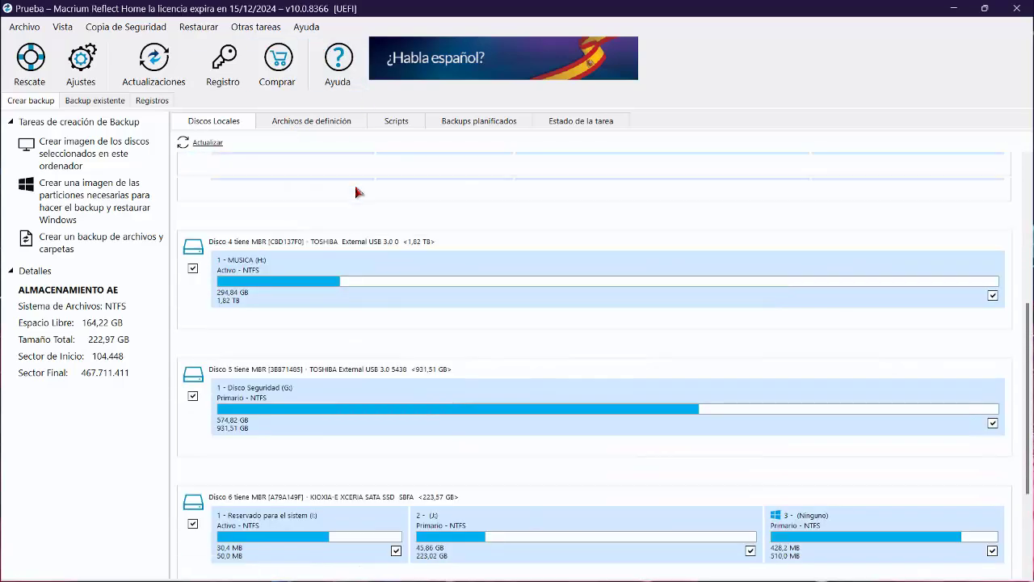
scroll(355, 190, up, 2)
scroll(357, 190, down, 4)
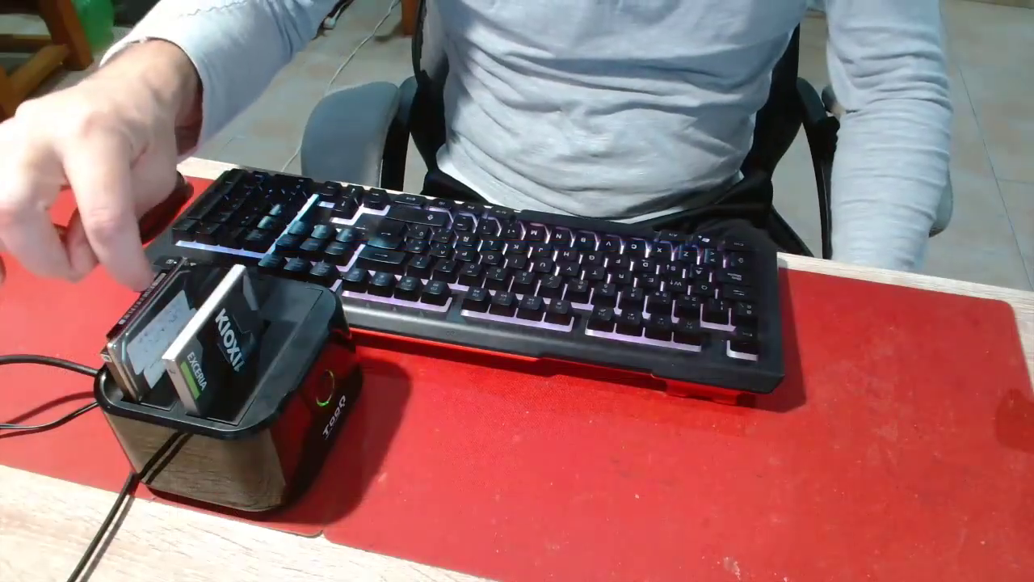
scroll(242, 356, up, 5)
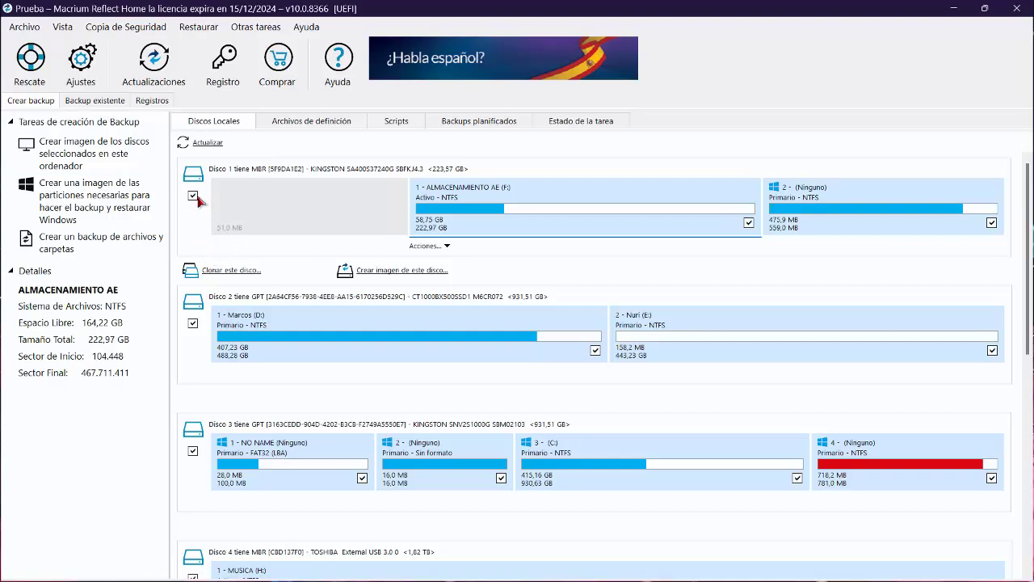
Exclude disks 1 to 5 from the selection in the local disks list, keeping disks 6 and 7 selected
click(193, 196)
click(199, 323)
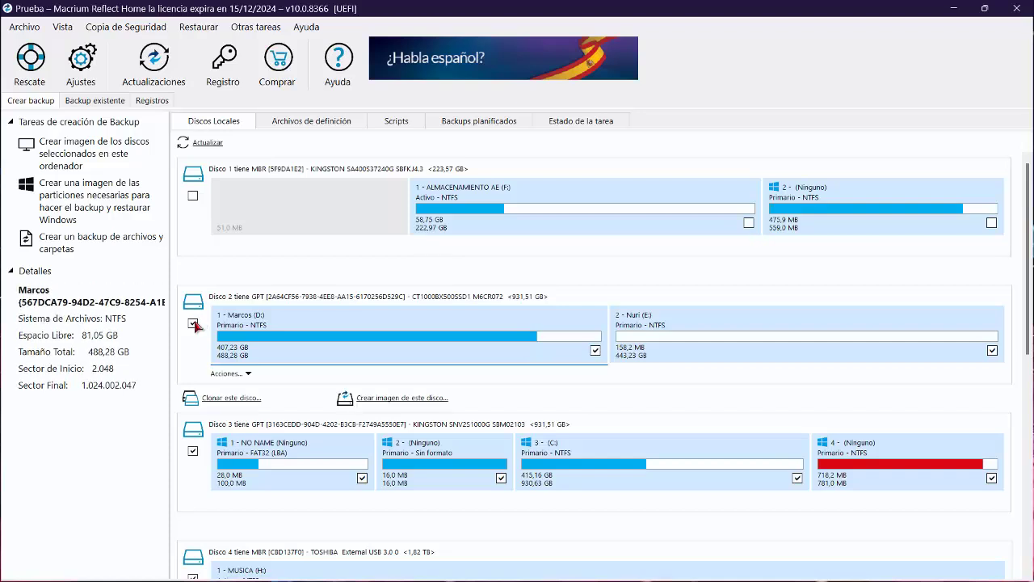
click(193, 324)
scroll(194, 324, down, 2)
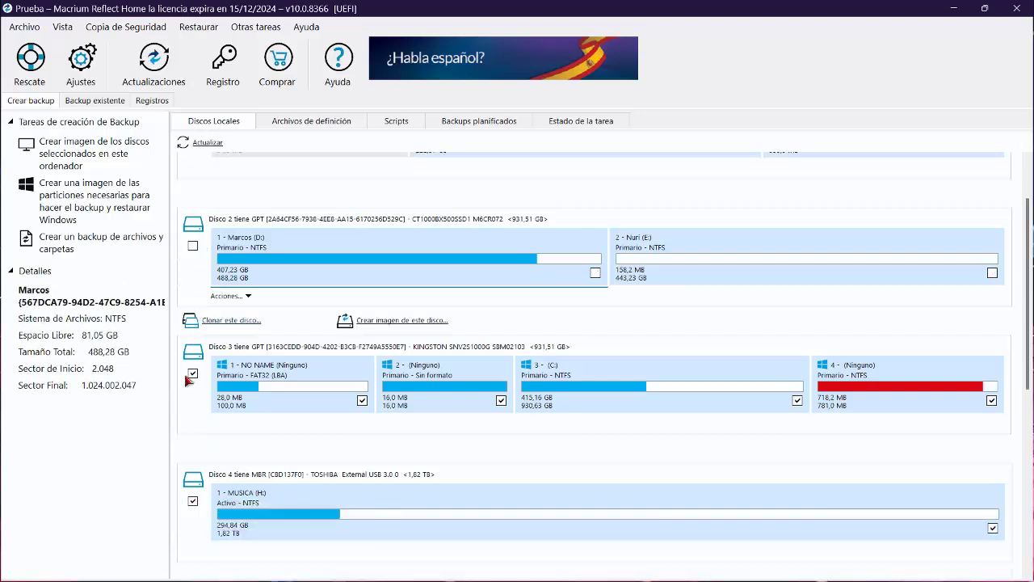
click(193, 374)
scroll(198, 376, down, 4)
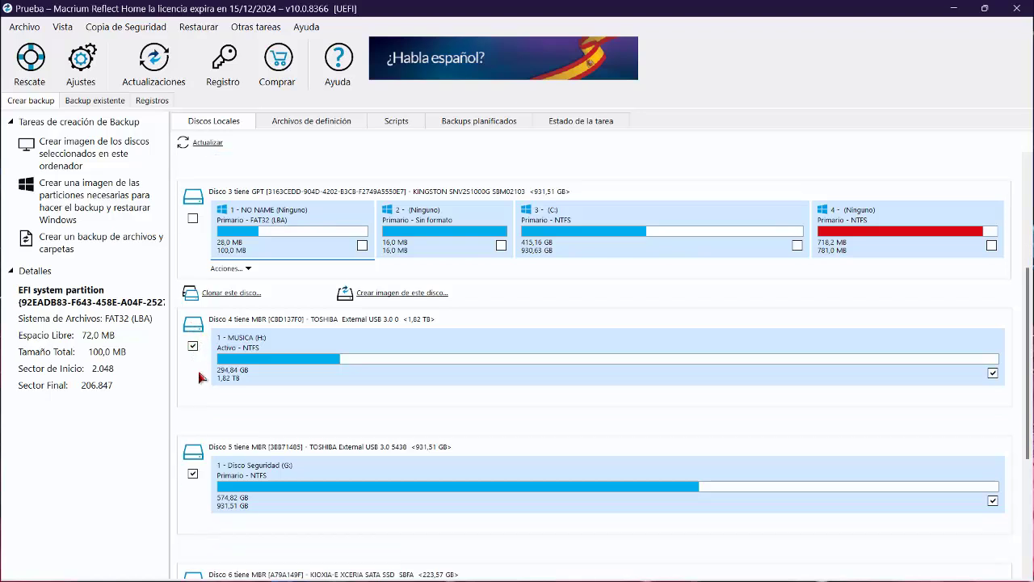
click(197, 347)
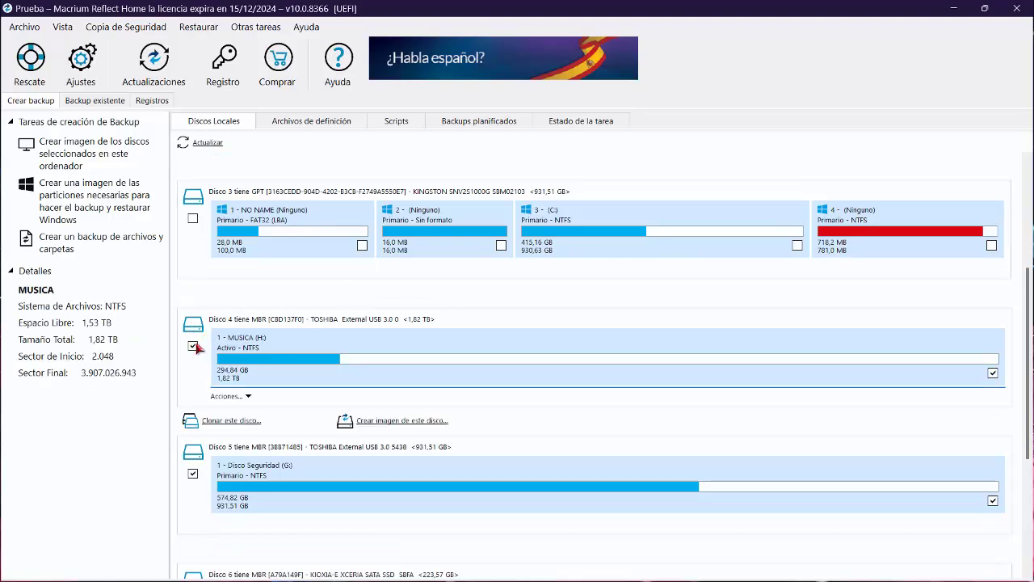
click(193, 347)
scroll(200, 327, down, 4)
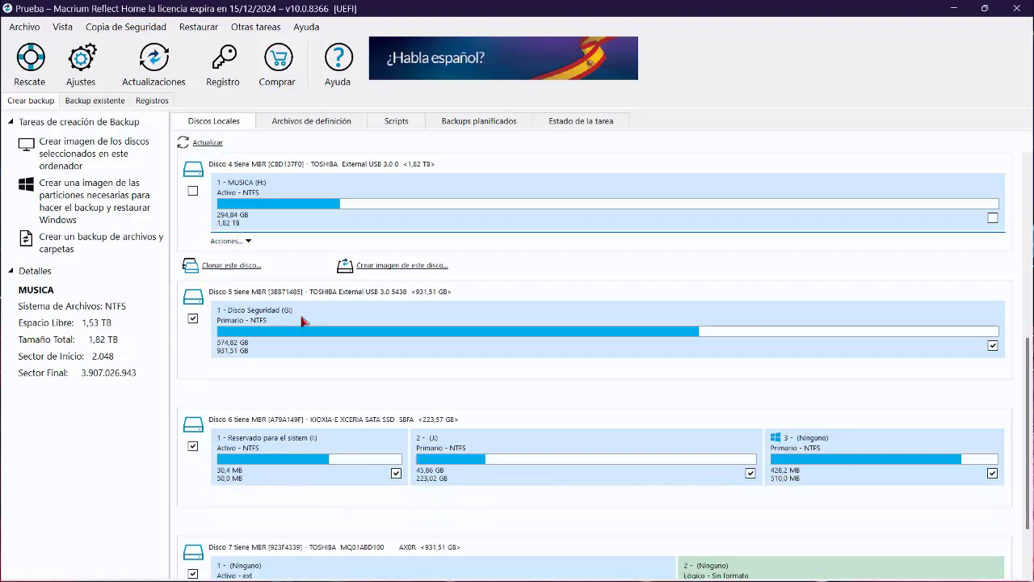
click(193, 319)
scroll(197, 317, down, 2)
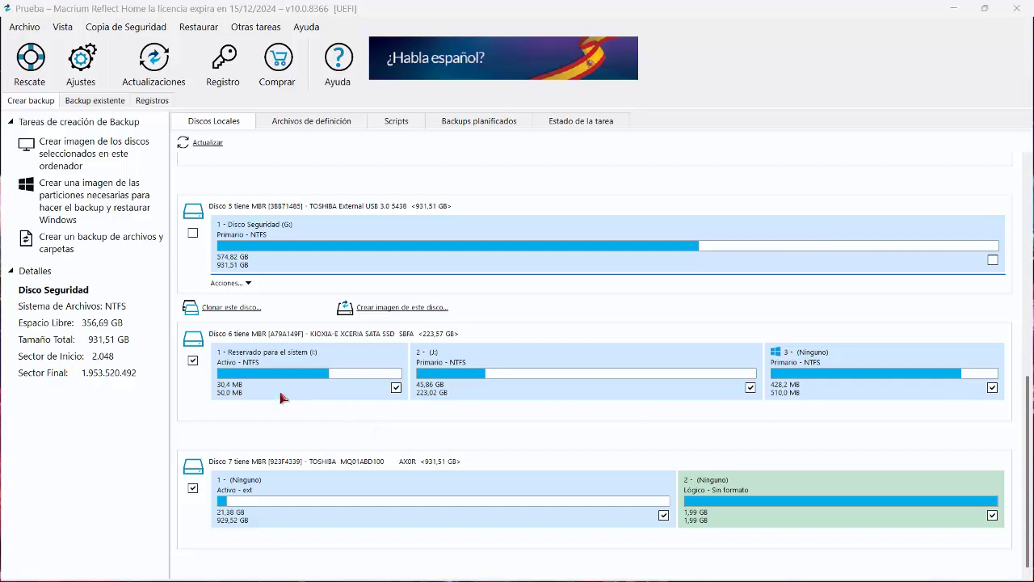
Start cloning disk 6, the KIOXIA-E XCERIA SATA SSD, and choose disk 7, the TOSHIBA MQ01ABD100, as the destination
click(198, 382)
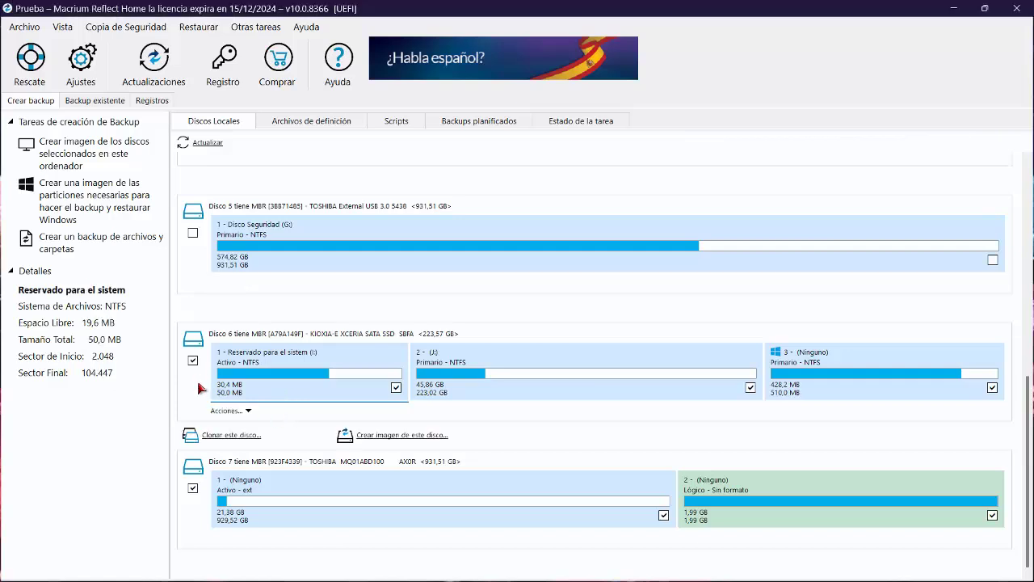
click(214, 435)
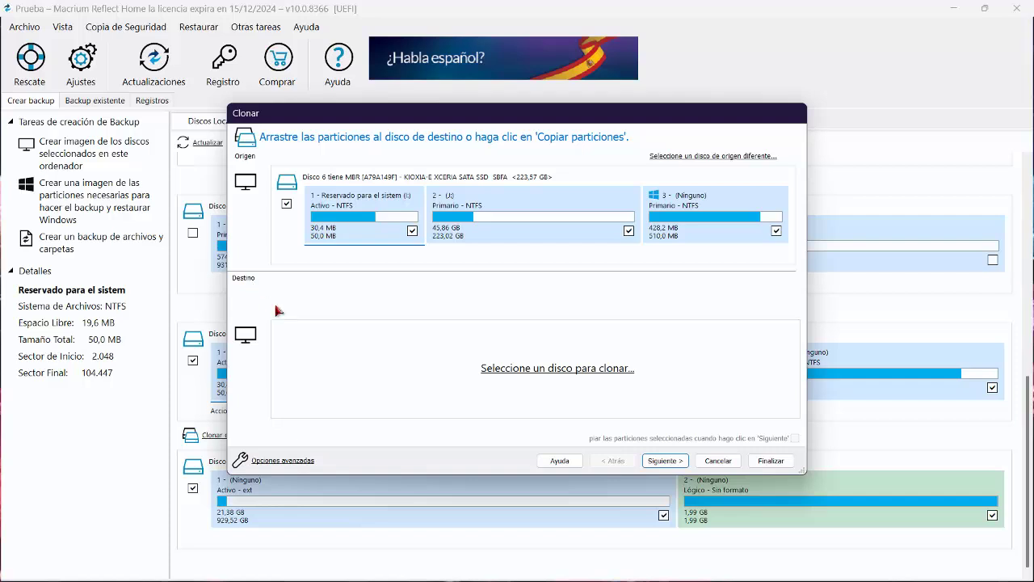
click(554, 369)
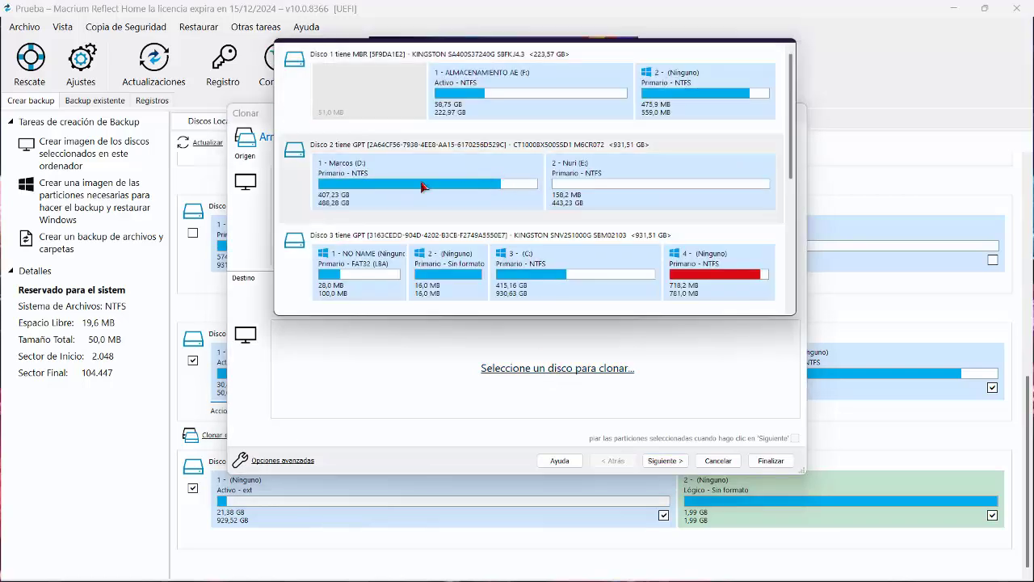
scroll(422, 187, down, 3)
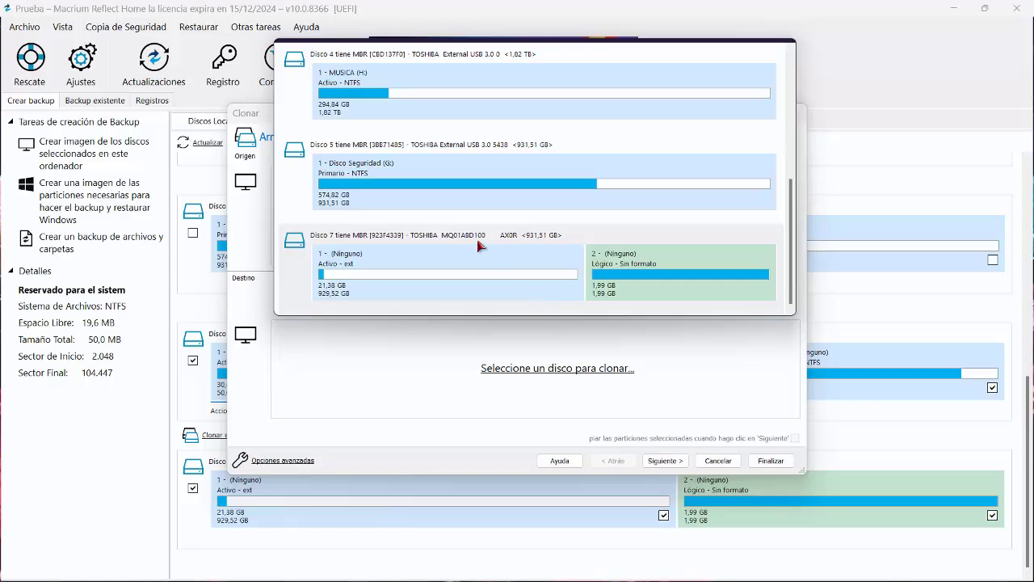
click(442, 278)
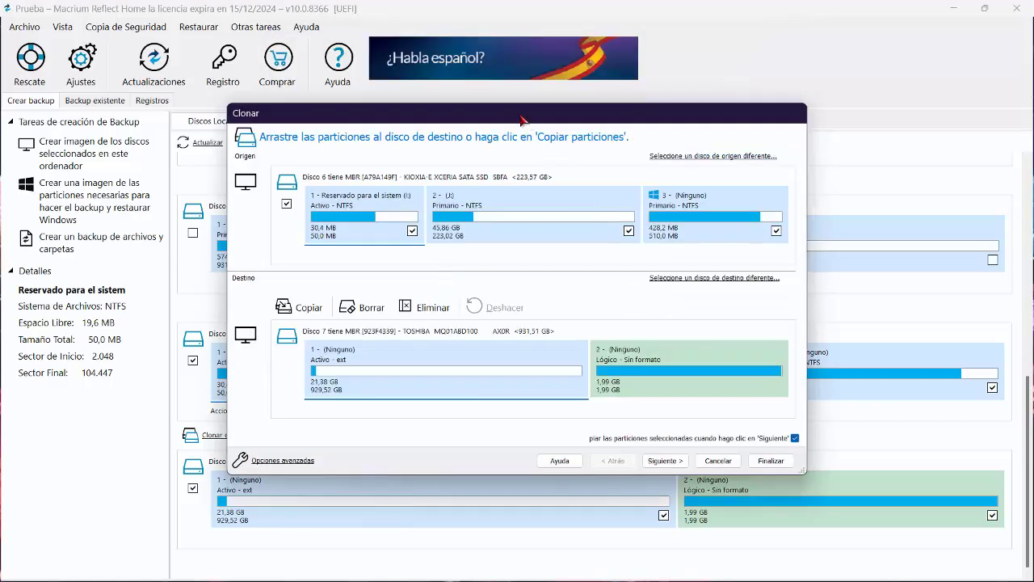
drag(525, 118, 633, 75)
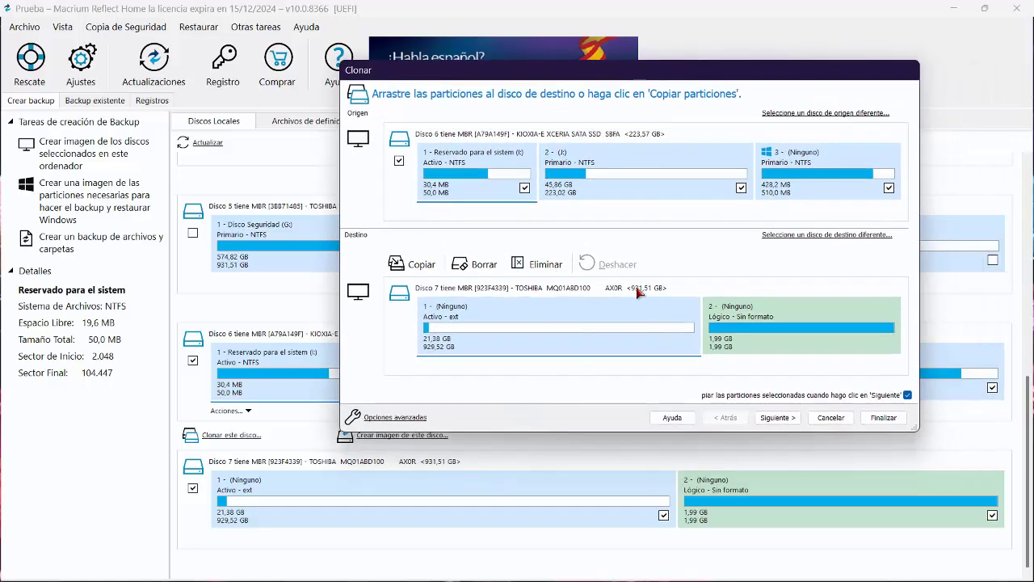
drag(656, 73, 570, 112)
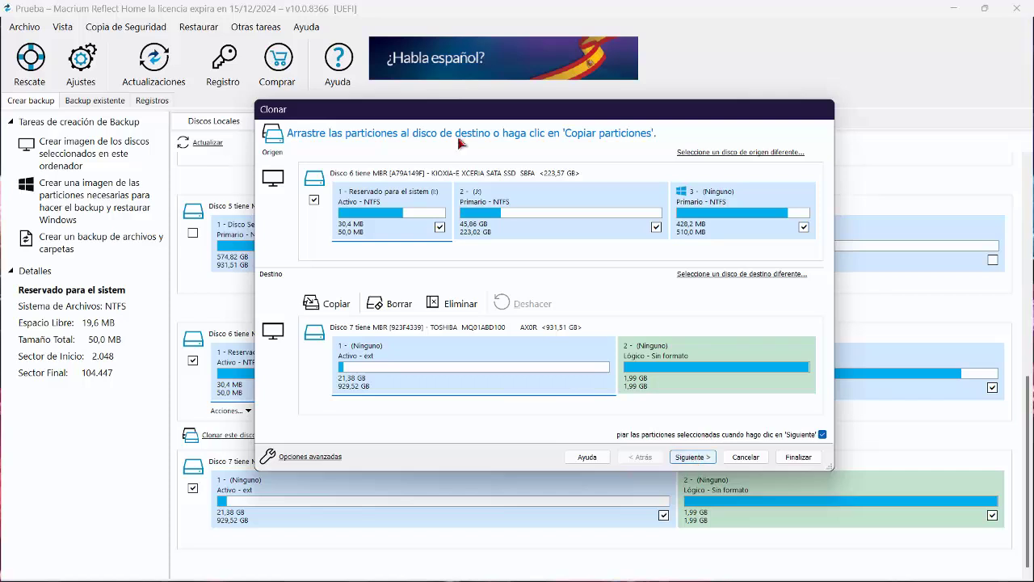
Continue with all source partitions selected for copying, skip scheduling, and review the operations in the clone summary
click(692, 458)
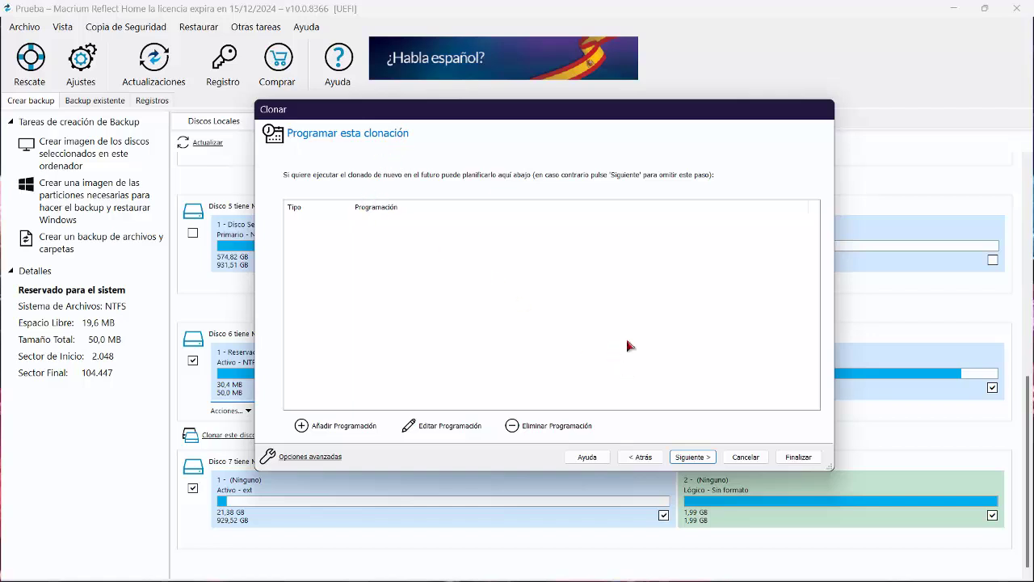
click(700, 458)
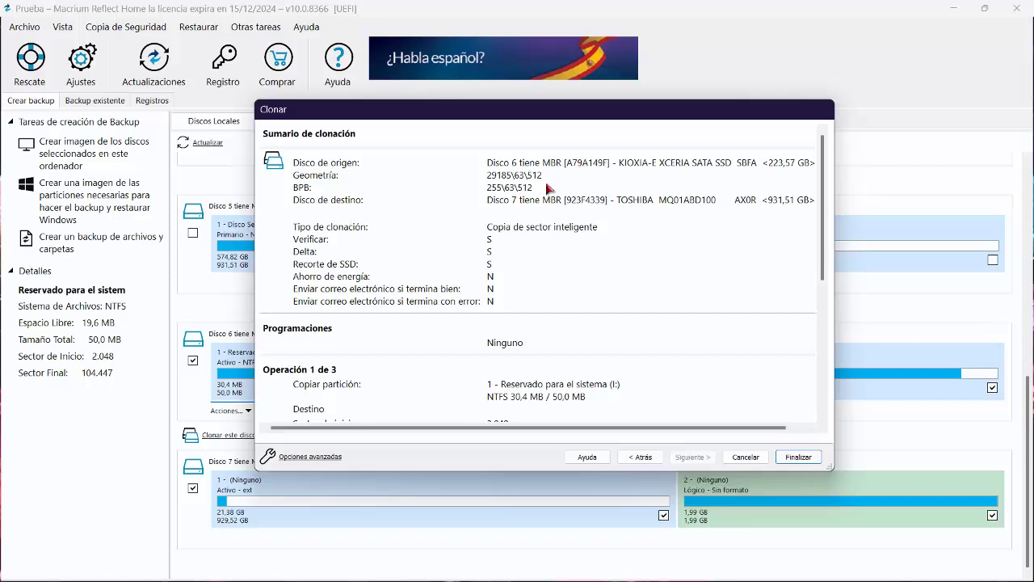
scroll(436, 227, down, 5)
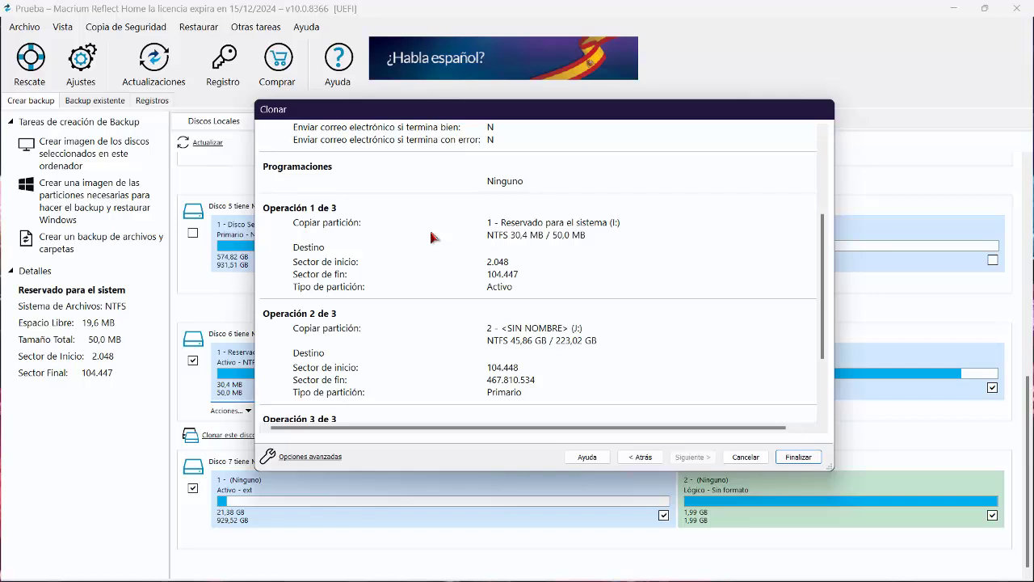
scroll(432, 237, down, 3)
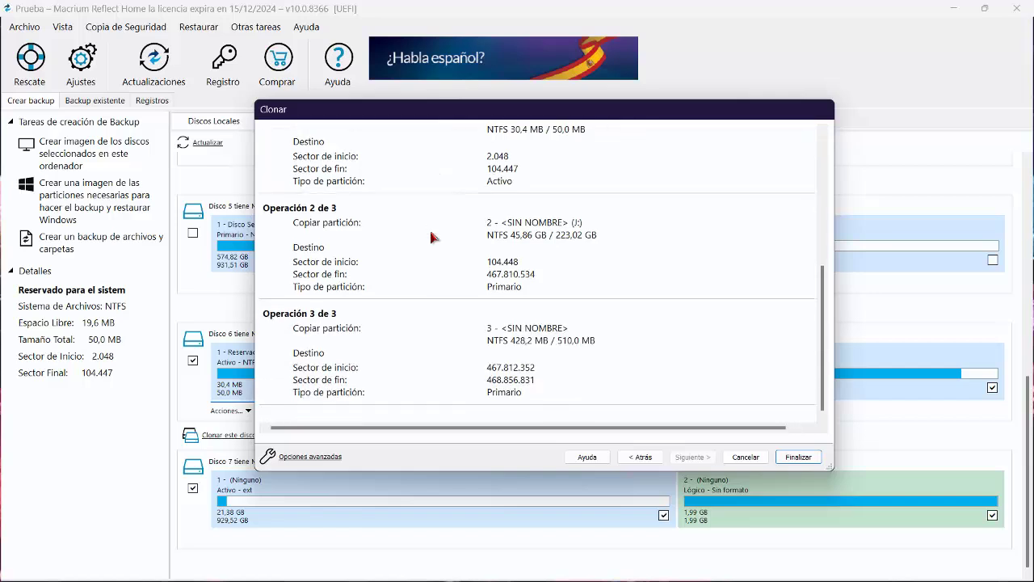
Run the clone immediately without saving a backup definition file, and close the progress report once it completes
click(798, 457)
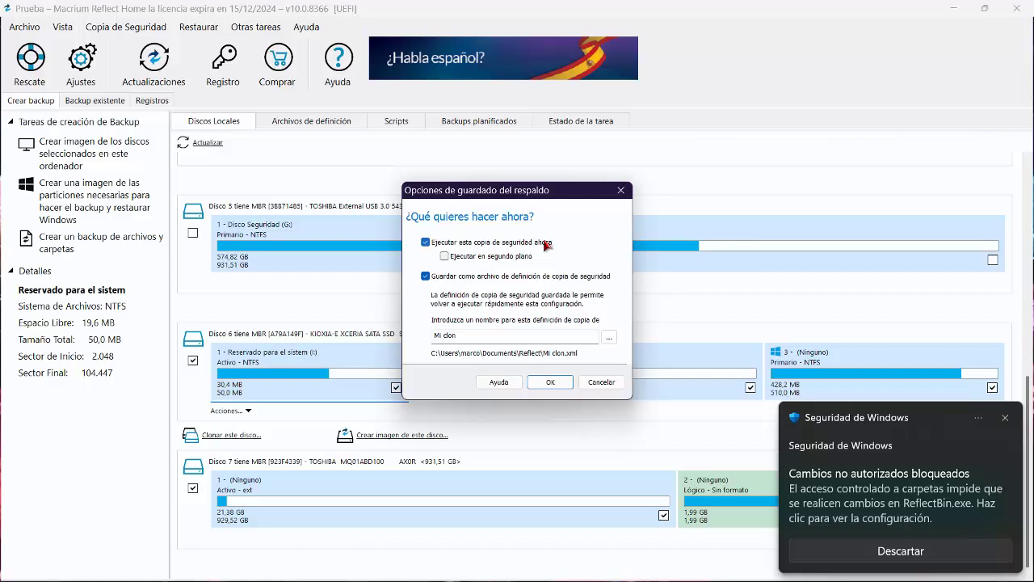
click(426, 276)
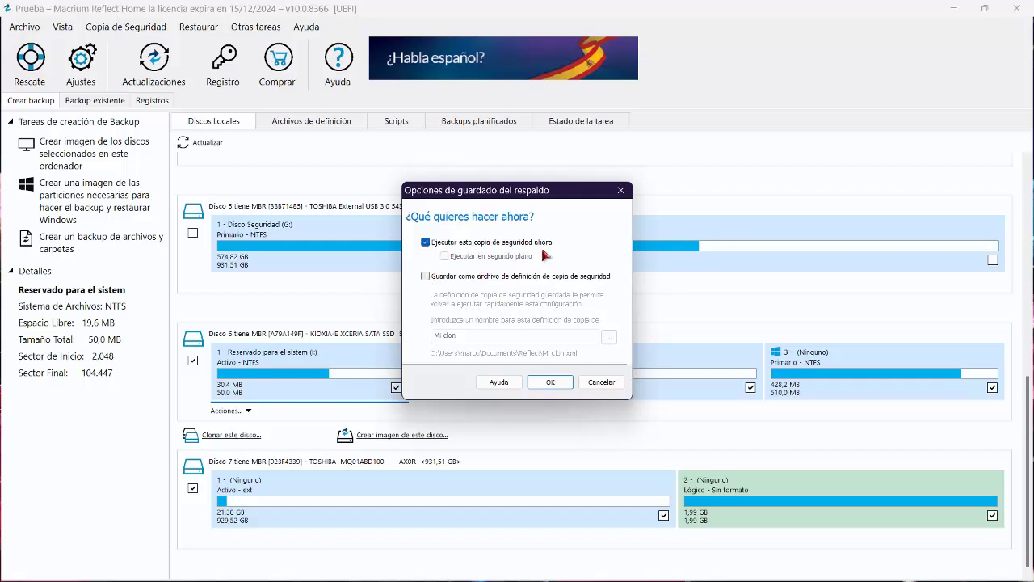
click(549, 384)
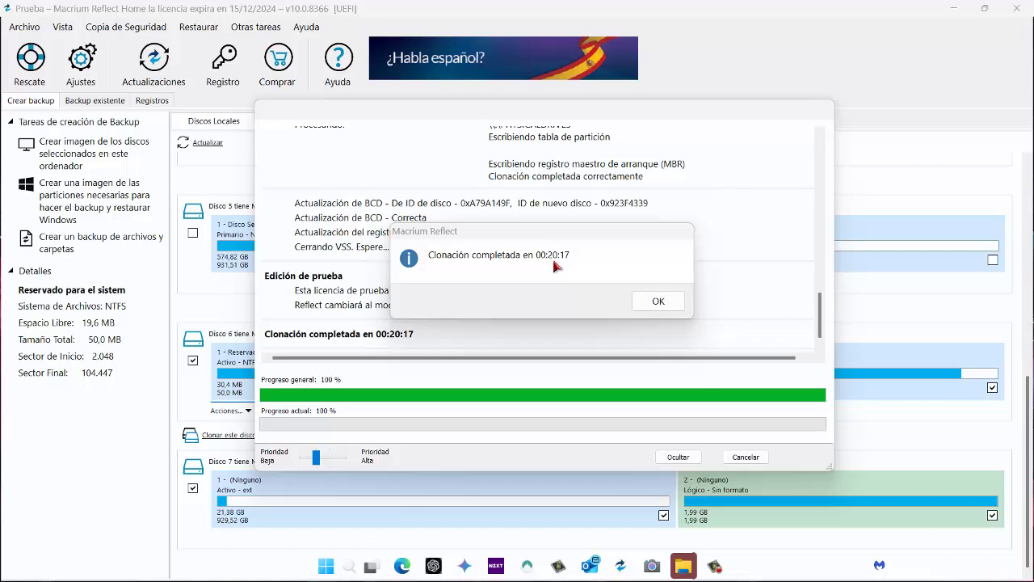
click(658, 302)
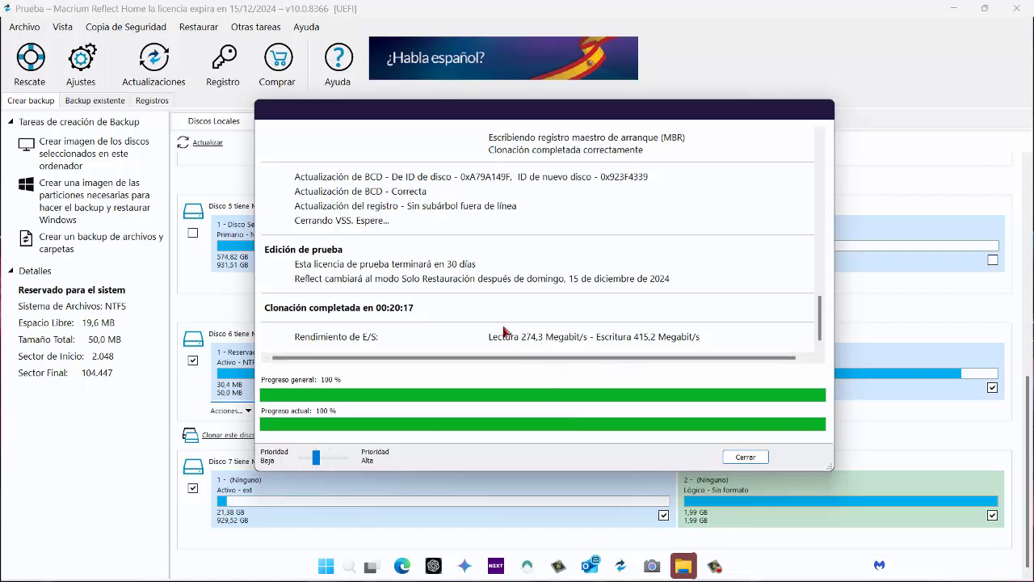
click(744, 458)
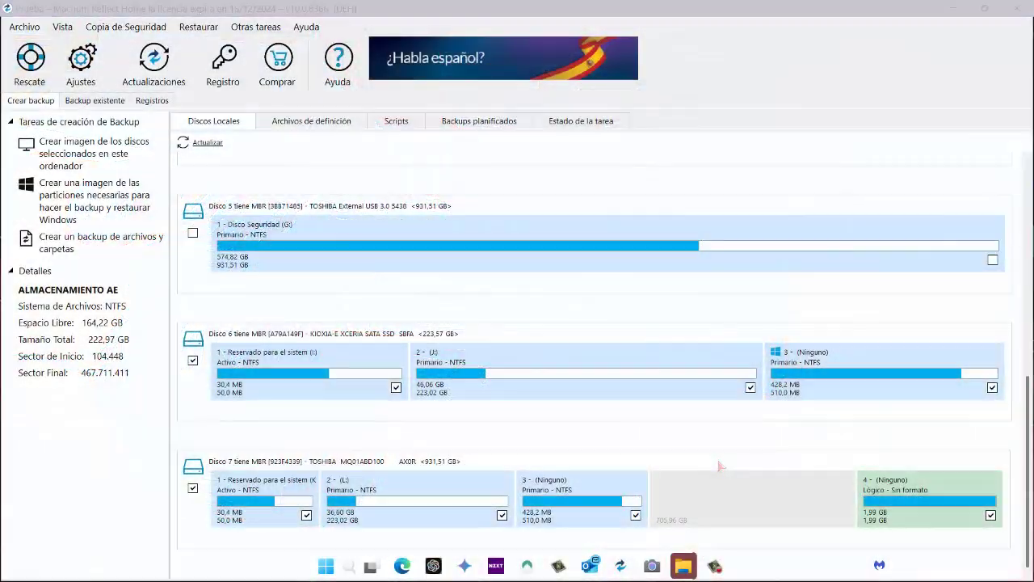
Minimize the cloning program, inspect the folders on cloned drive L: in File Explorer, and close the window
click(952, 11)
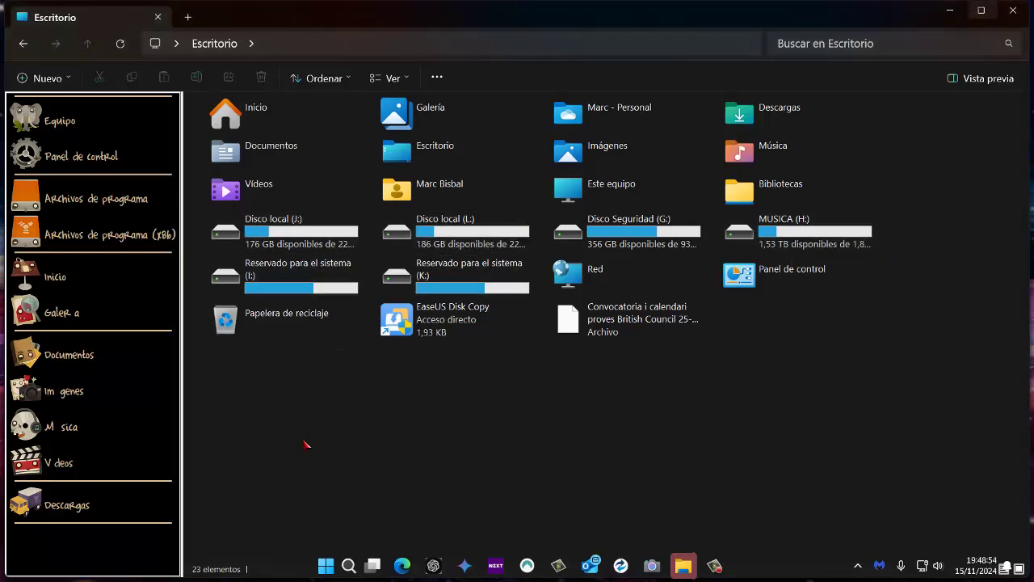
double_click(444, 220)
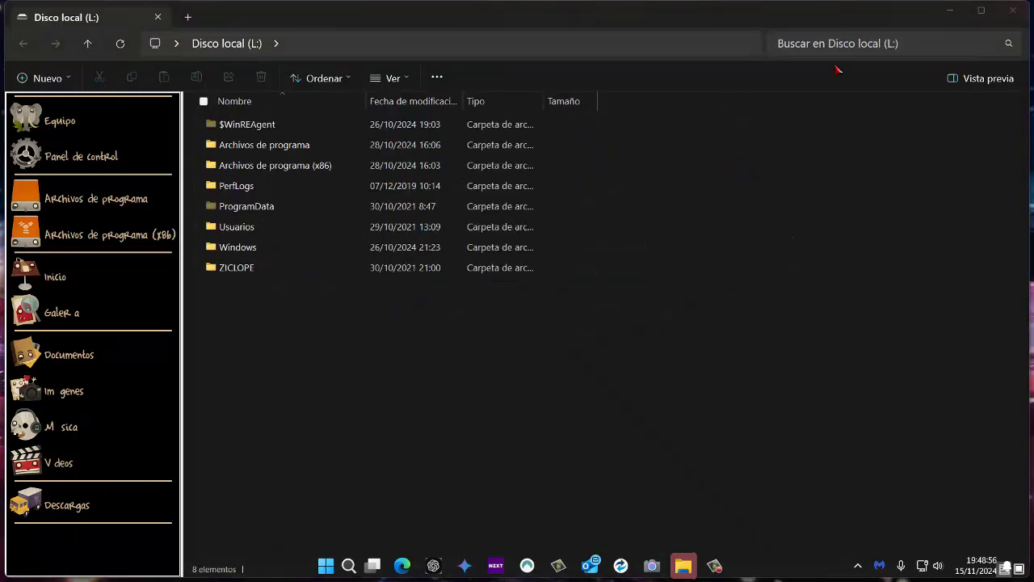
click(1013, 13)
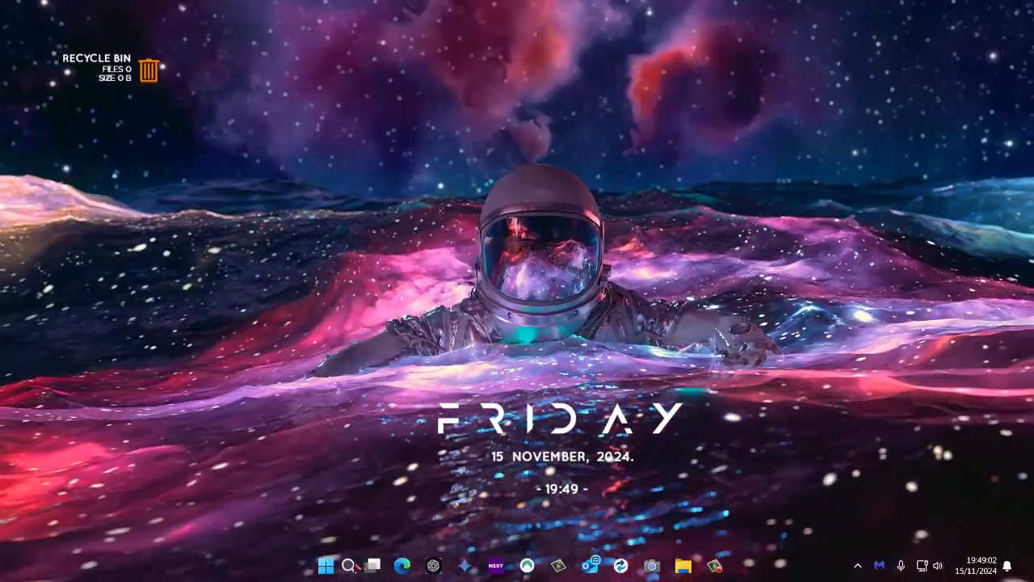
Open Este equipo in File Explorer to view all connected drives
key(super)
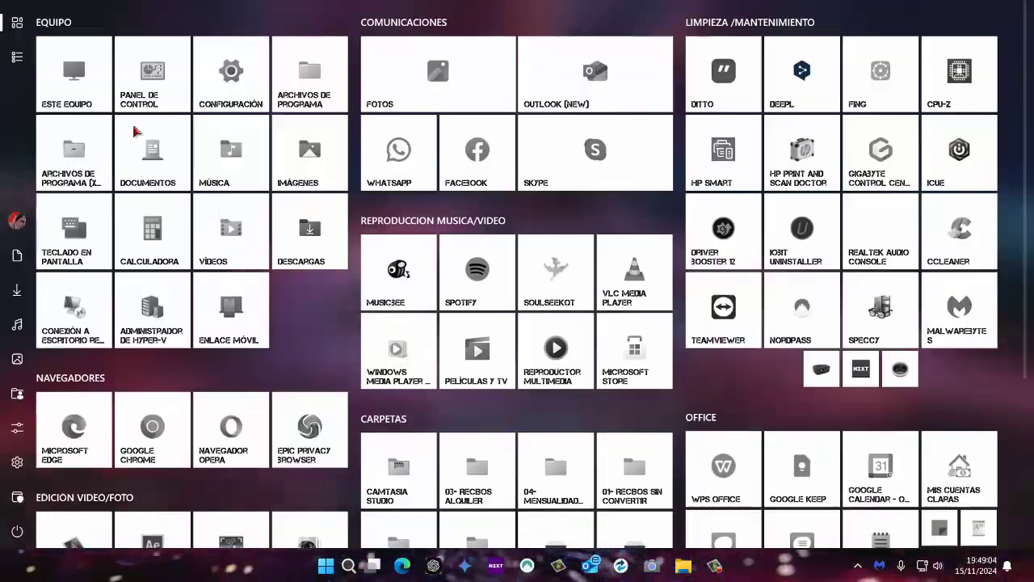
key(super+e)
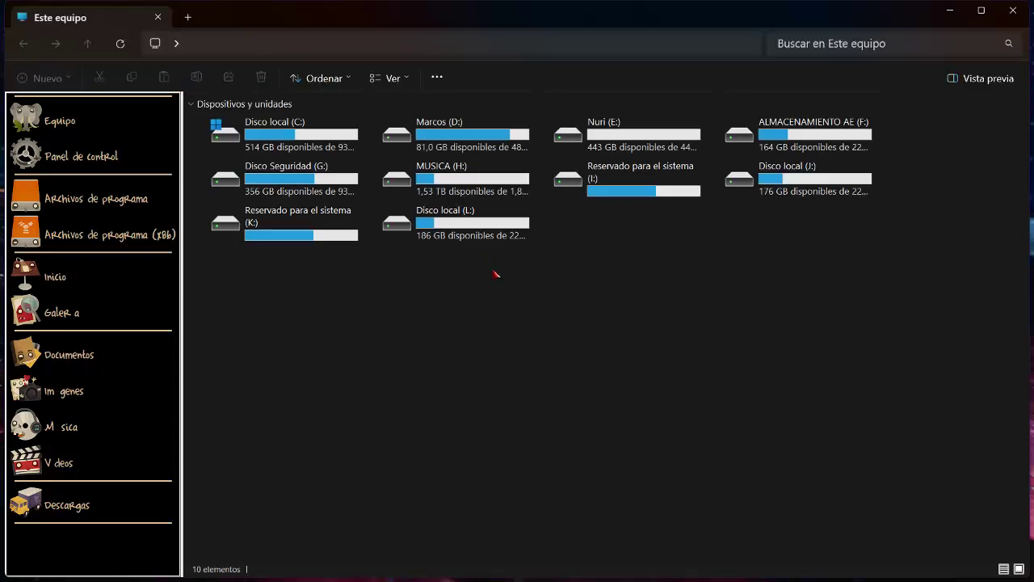